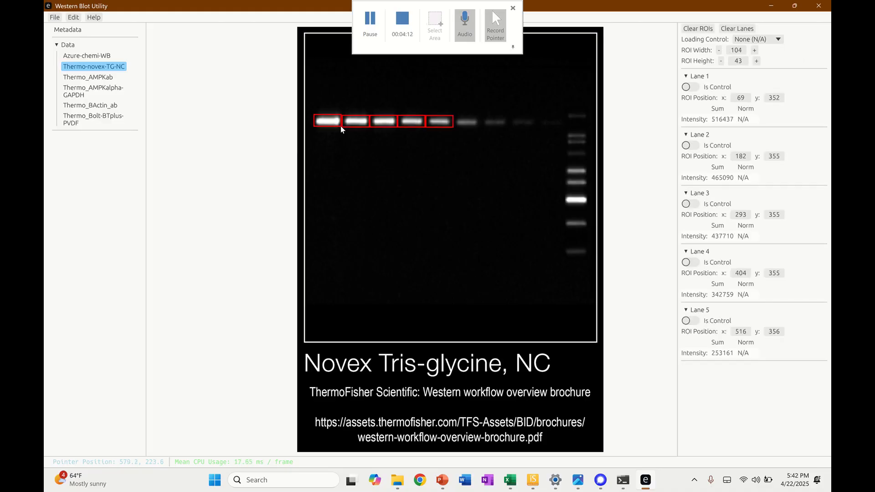
Add ROIs around the sixth, seventh and eighth bands of the Thermo-novex-TG-NC blot and align them with the bands
{"action": "left_click", "coordinate": [480, 121]}
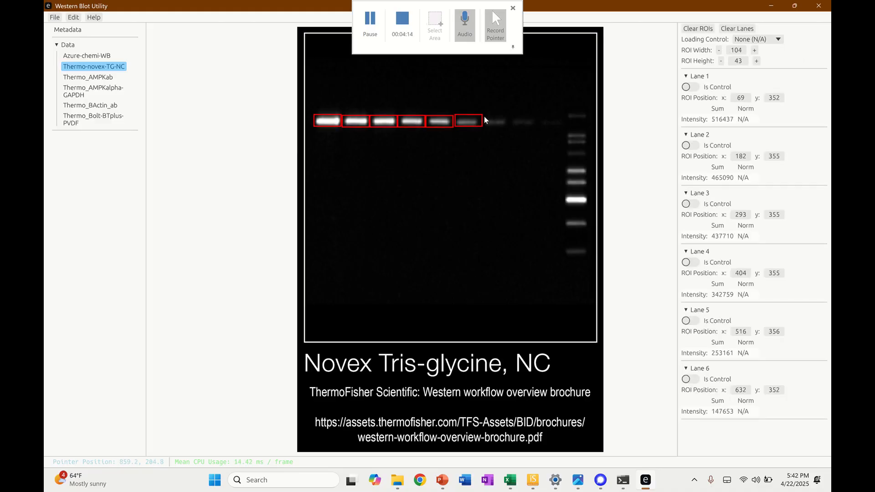
{"action": "left_click", "coordinate": [505, 120]}
{"action": "left_click_drag", "start_coordinate": [473, 124], "coordinate": [517, 124]}
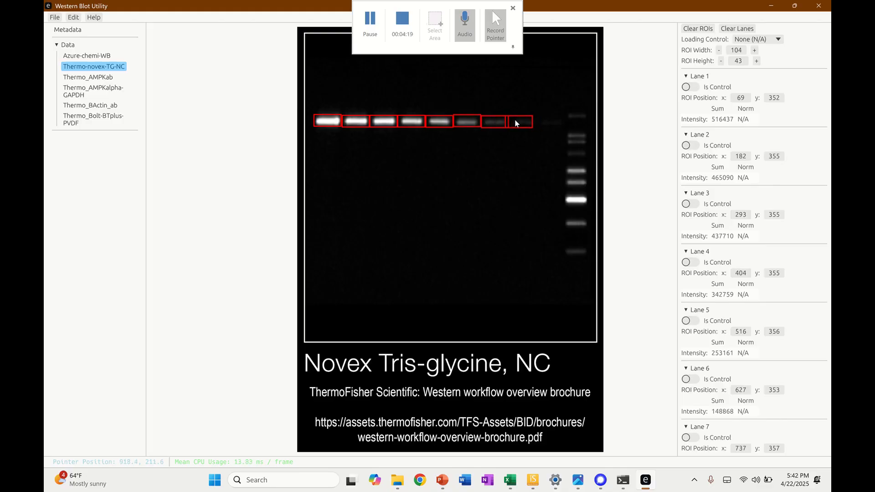
{"action": "left_click_drag", "start_coordinate": [520, 124], "coordinate": [521, 123]}
{"action": "scroll", "coordinate": [774, 312], "scroll_direction": "down", "scroll_amount": 1}
{"action": "scroll", "coordinate": [775, 312], "scroll_direction": "down", "scroll_amount": 3}
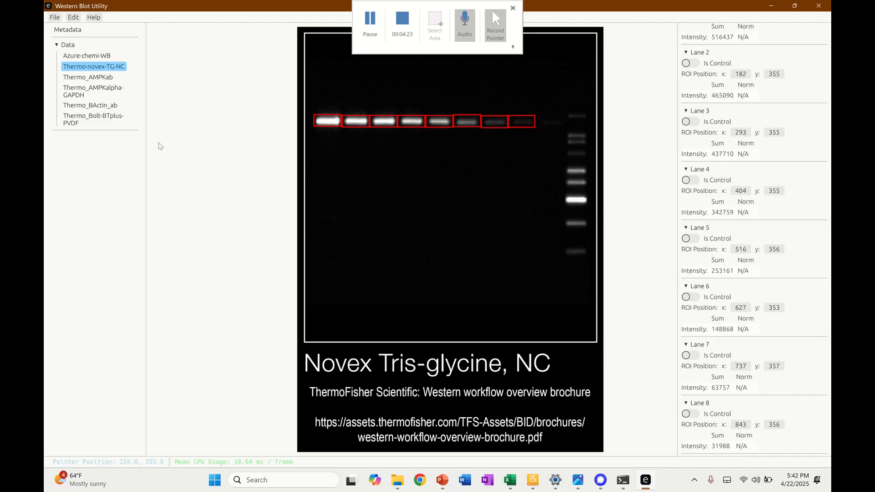
Open the Thermo_BActin_ab image and draw an ROI about 65 by 21 around the HeLa band to define the five lanes
{"action": "left_click", "coordinate": [95, 106]}
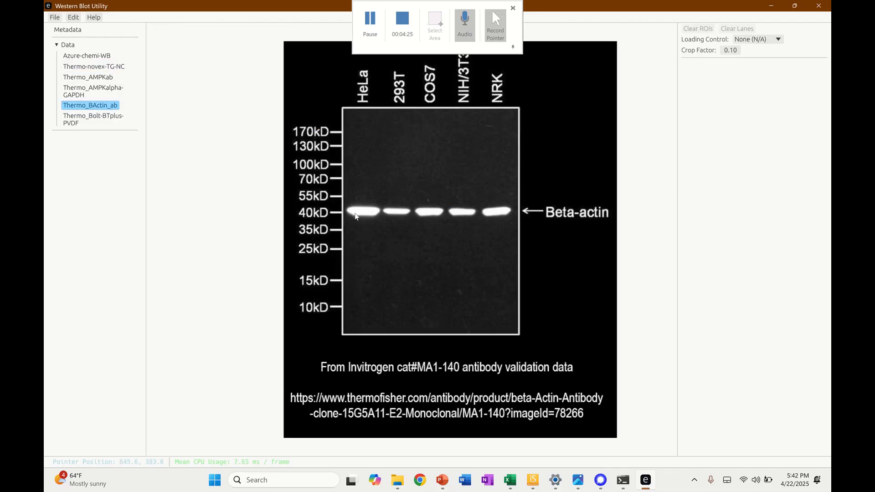
{"action": "left_click_drag", "start_coordinate": [347, 206], "coordinate": [380, 217]}
{"action": "right_click", "coordinate": [519, 212]}
{"action": "left_click", "coordinate": [524, 217]}
{"action": "left_click", "coordinate": [526, 218]}
{"action": "left_click", "coordinate": [697, 369]}
{"action": "right_click", "coordinate": [698, 369]}
{"action": "left_click", "coordinate": [709, 379]}
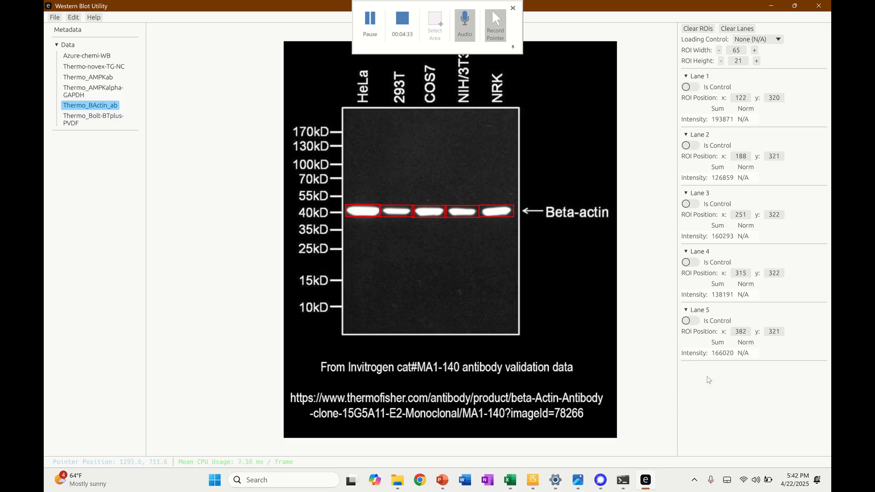
Outline the first band of Thermo_Bolt-BTplus-PVDF with an ROI about 97 by 49 and add aligned ROIs through the ninth band
{"action": "left_click", "coordinate": [93, 119]}
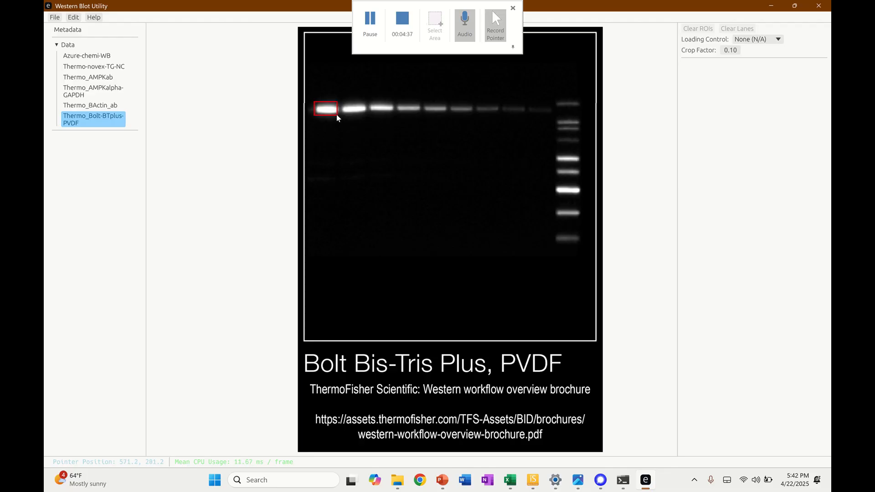
{"action": "left_click_drag", "start_coordinate": [339, 114], "coordinate": [339, 114]}
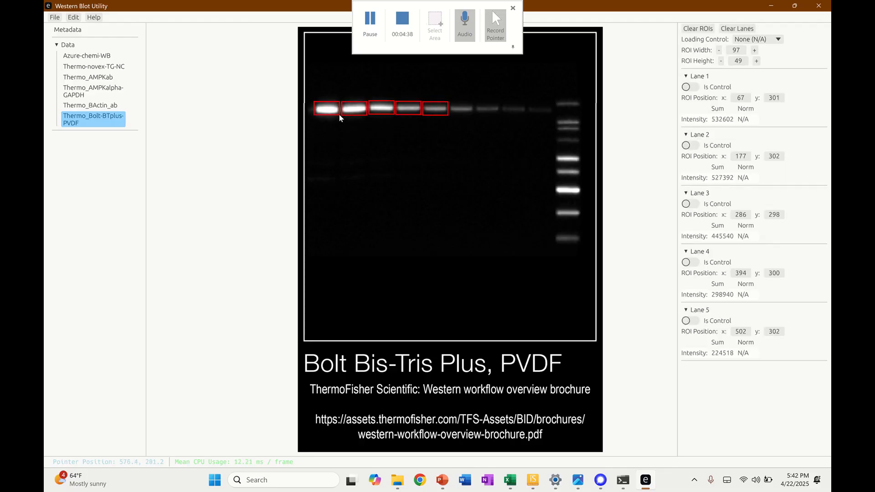
{"action": "left_click", "coordinate": [450, 105]}
{"action": "left_click", "coordinate": [477, 104]}
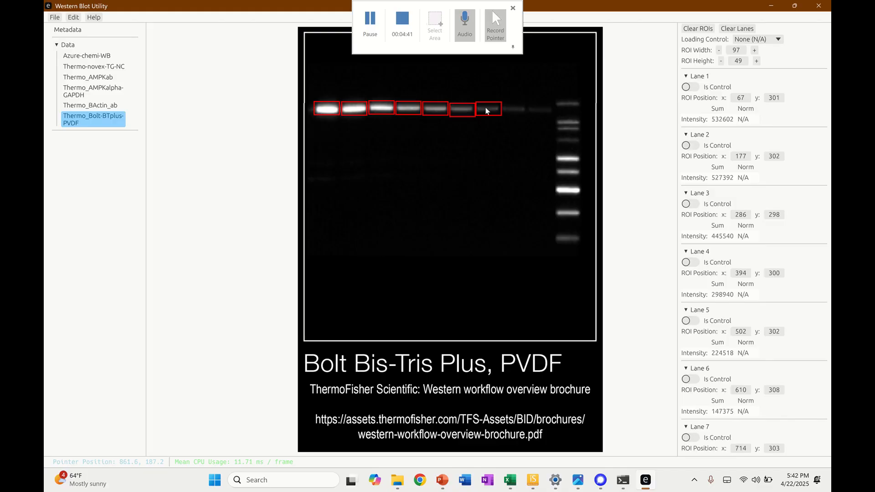
{"action": "left_click_drag", "start_coordinate": [456, 106], "coordinate": [460, 103]}
{"action": "left_click", "coordinate": [504, 104]}
{"action": "left_click", "coordinate": [530, 107]}
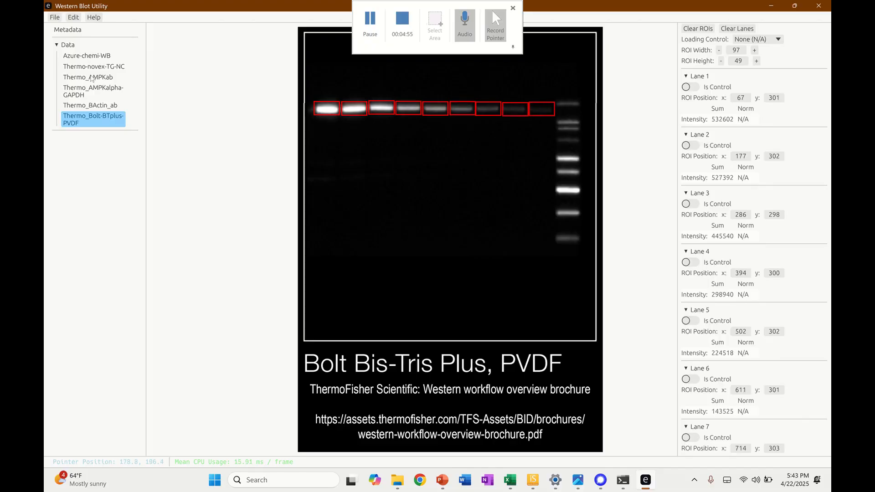
{"action": "left_click", "coordinate": [94, 56]}
{"action": "left_click", "coordinate": [94, 67]}
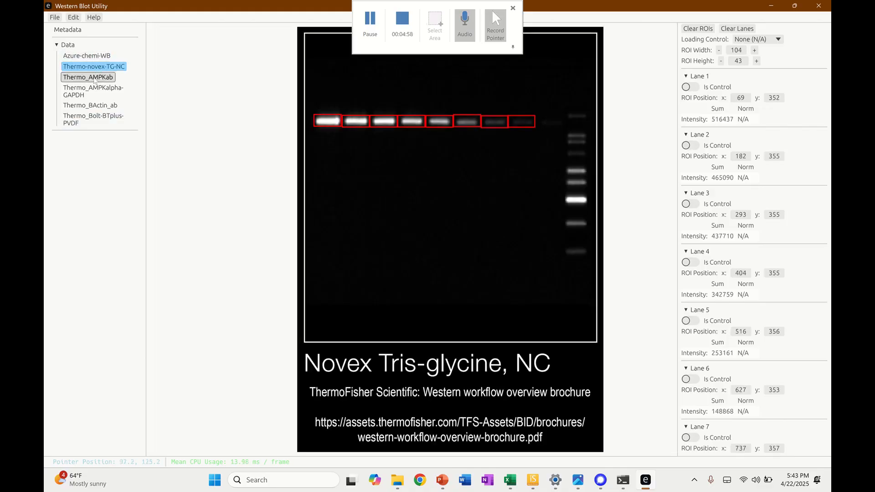
{"action": "key", "text": "Down"}
{"action": "key", "text": "Down"}
{"action": "key", "text": "Down"}
{"action": "key", "text": "Down"}
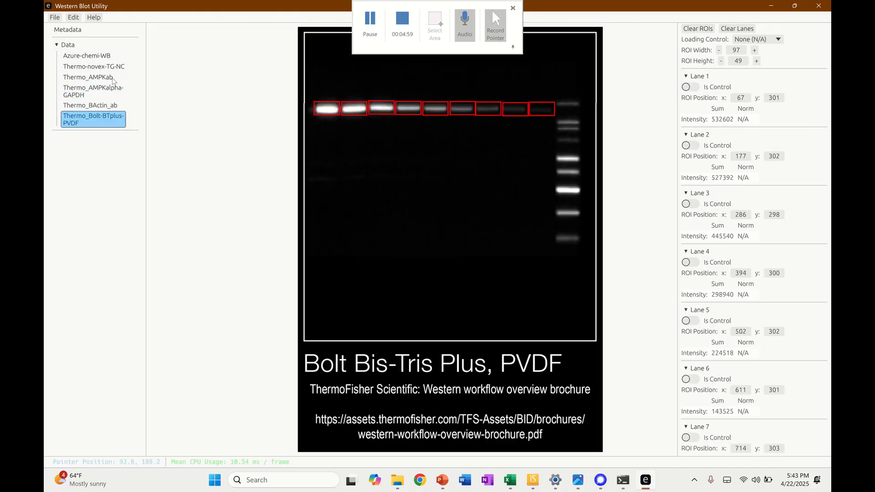
Try marking Lane 1 as the control in the Azure-chemi-WB image
{"action": "left_click", "coordinate": [102, 56]}
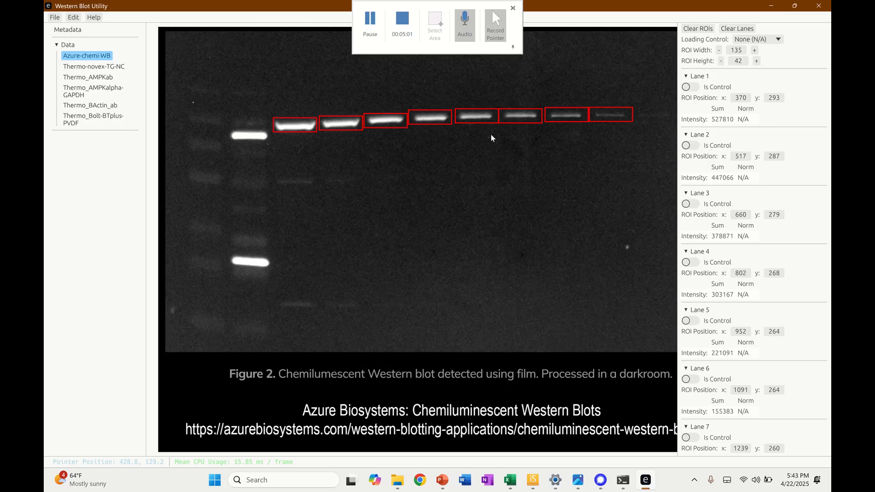
{"action": "left_click", "coordinate": [693, 87]}
{"action": "left_click", "coordinate": [696, 90]}
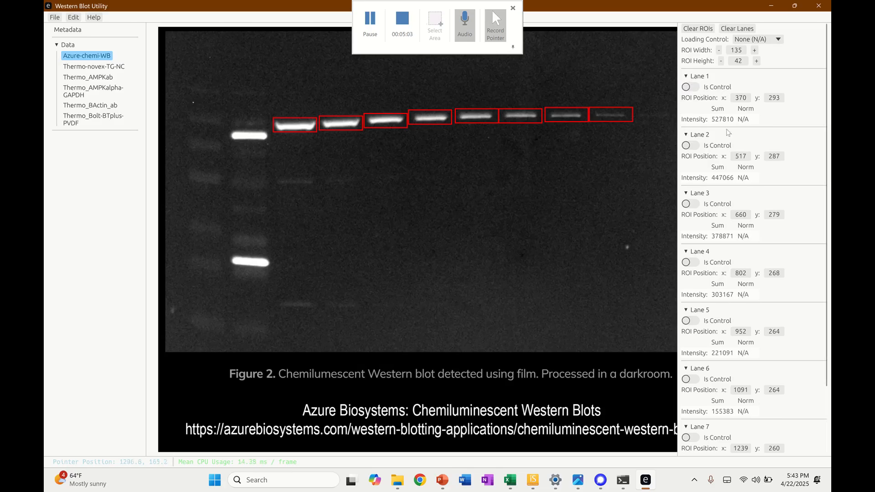
{"action": "scroll", "coordinate": [710, 131], "scroll_direction": "down", "scroll_amount": 3}
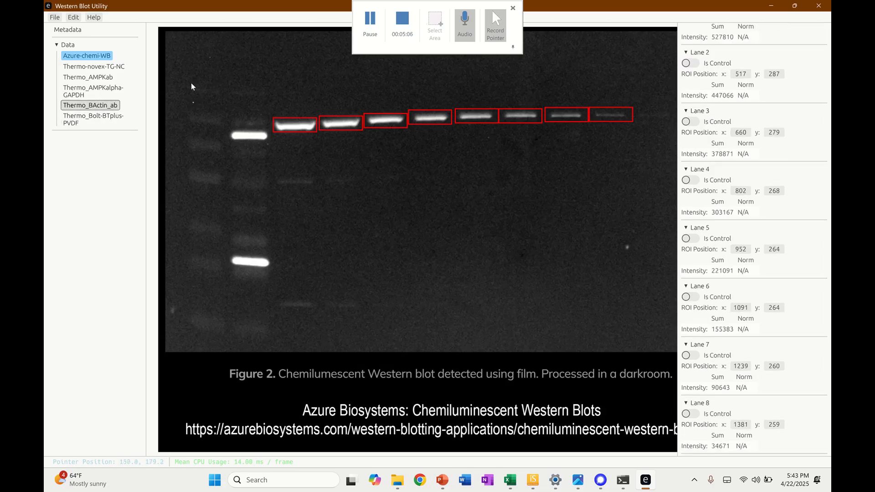
Mark Lane 1 as the control lane in the Thermo_Bolt-BTplus-PVDF image
{"action": "left_click", "coordinate": [123, 120]}
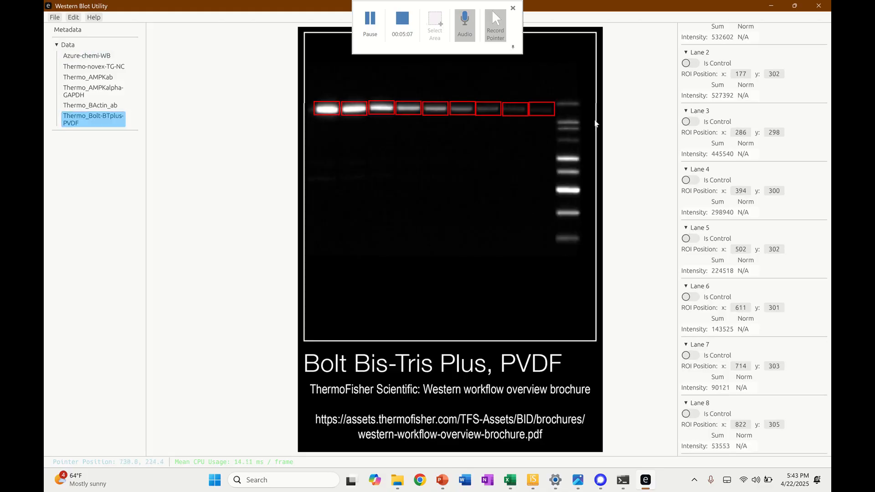
{"action": "left_click", "coordinate": [692, 64]}
{"action": "left_click", "coordinate": [695, 65]}
{"action": "scroll", "coordinate": [773, 131], "scroll_direction": "up", "scroll_amount": 3}
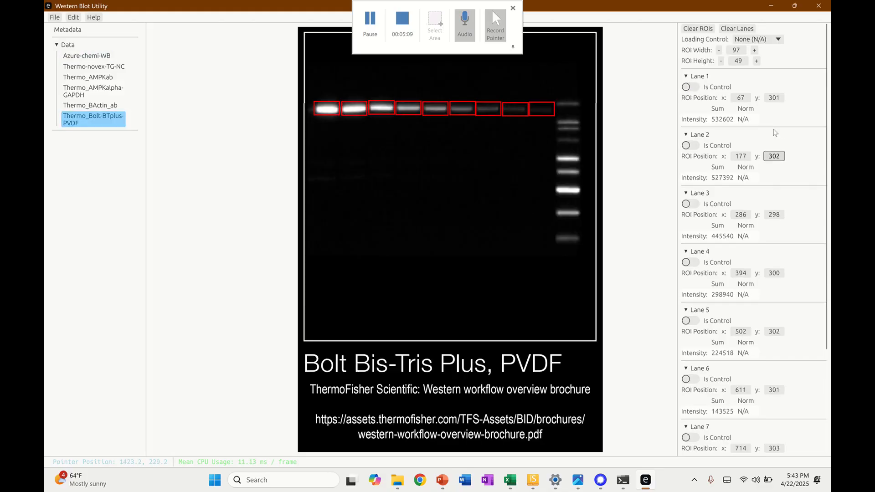
{"action": "left_click", "coordinate": [695, 87]}
{"action": "left_click", "coordinate": [695, 88]}
{"action": "left_click", "coordinate": [695, 88]}
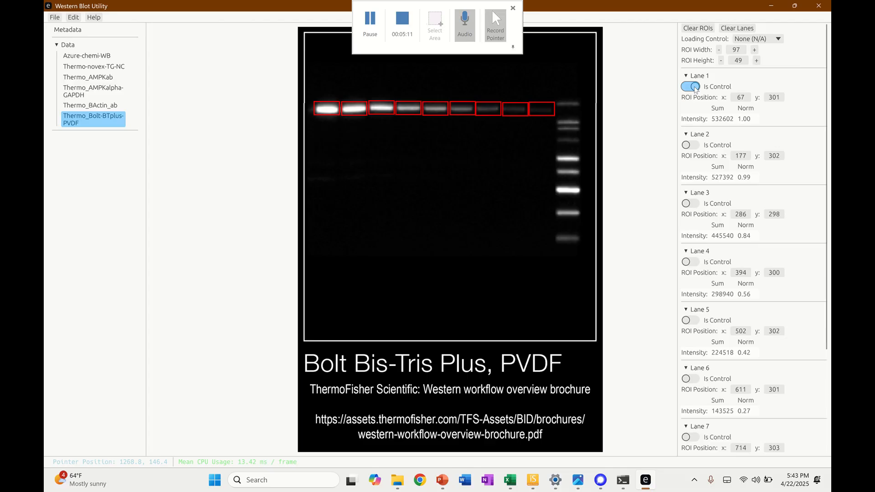
{"action": "scroll", "coordinate": [760, 214], "scroll_direction": "down", "scroll_amount": 3}
{"action": "scroll", "coordinate": [760, 214], "scroll_direction": "up", "scroll_amount": 3}
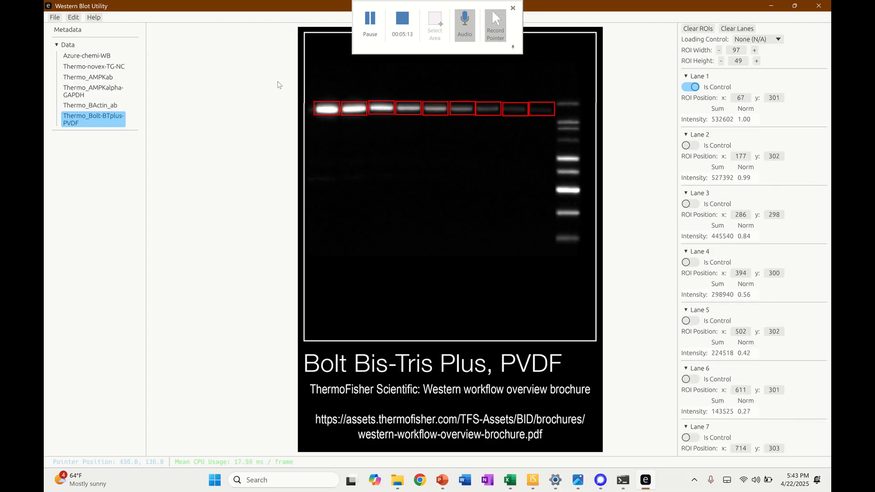
Set Lane 1 as the control lane in the Thermo-novex-TG-NC image
{"action": "left_click", "coordinate": [91, 106]}
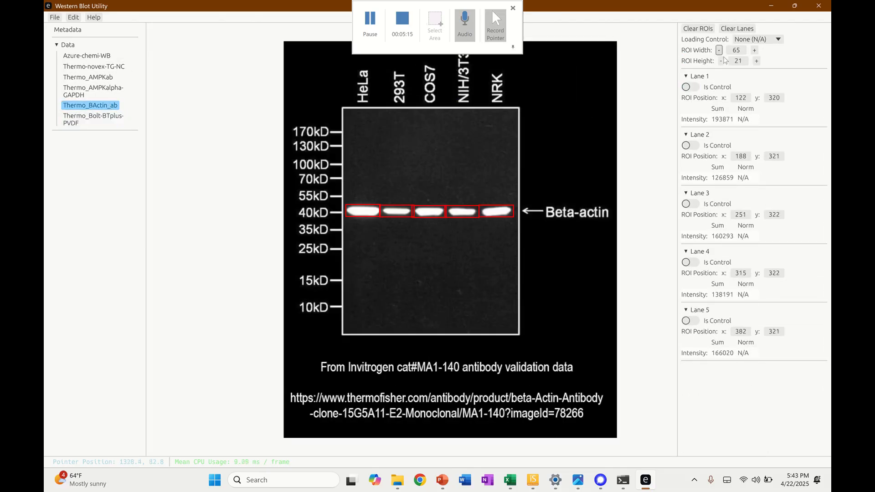
{"action": "left_click", "coordinate": [94, 67]}
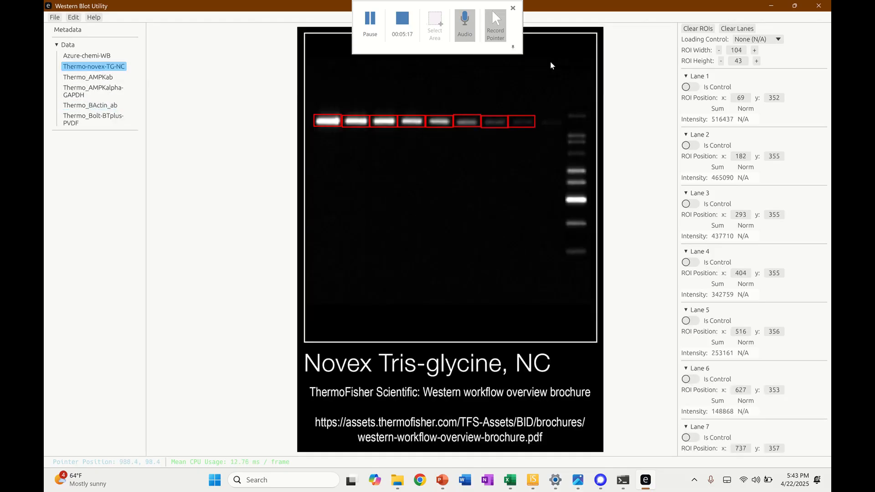
{"action": "left_click", "coordinate": [690, 87]}
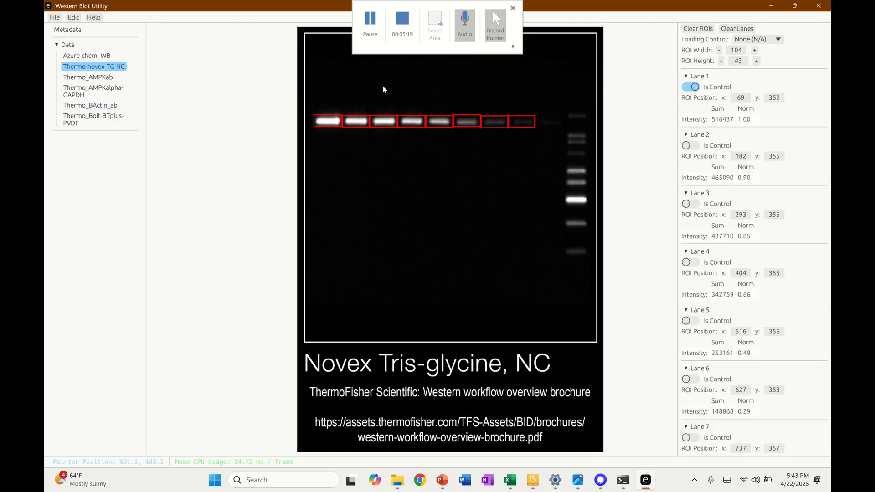
Export the normalized intensities as normalized_intensity1.csv in the WB_example_images folder
{"action": "left_click", "coordinate": [56, 18]}
{"action": "mouse_move", "coordinate": [70, 42]}
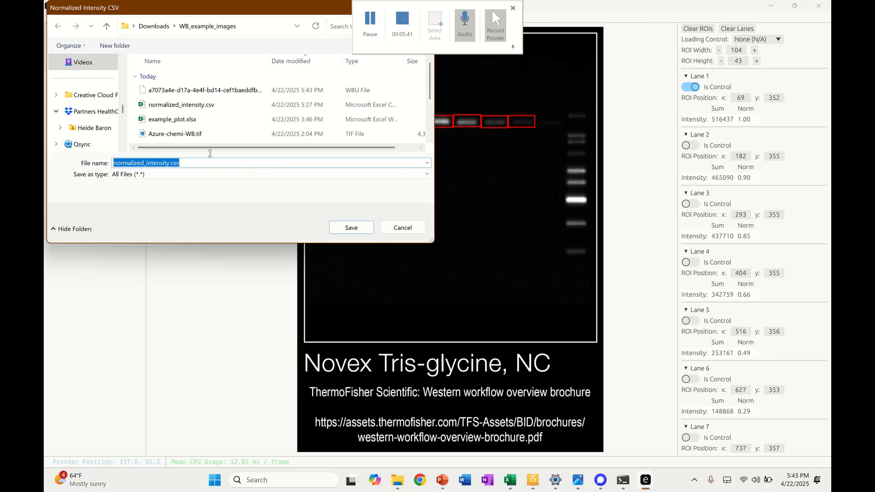
{"action": "left_click", "coordinate": [168, 163]}
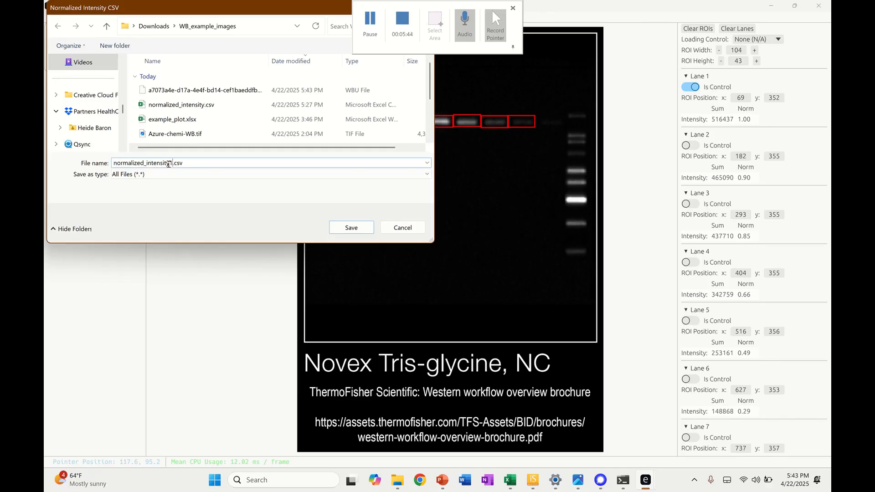
{"action": "type", "text": "1"}
{"action": "left_click", "coordinate": [352, 227]}
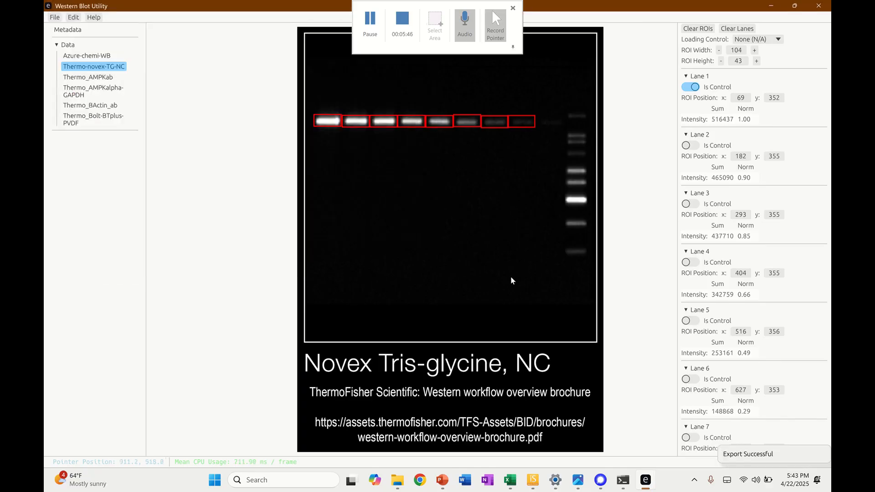
Export an image audit of Thermo_AMPKab as Thermo_AMPKab_audit.csv in the WB_example_images folder
{"action": "left_click", "coordinate": [53, 19]}
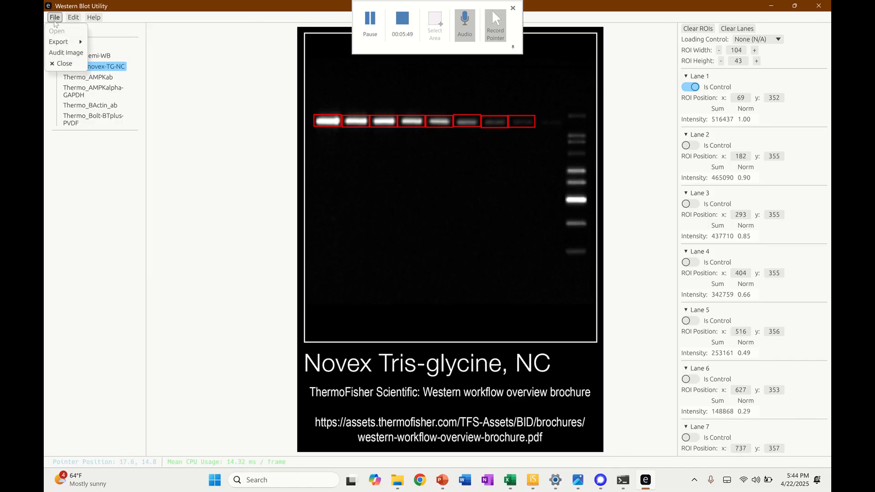
{"action": "left_click", "coordinate": [240, 137]}
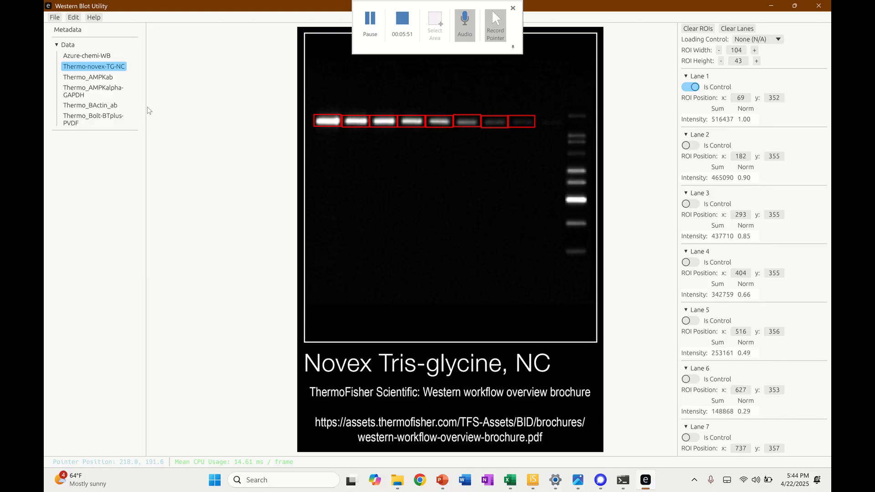
{"action": "left_click", "coordinate": [88, 77]}
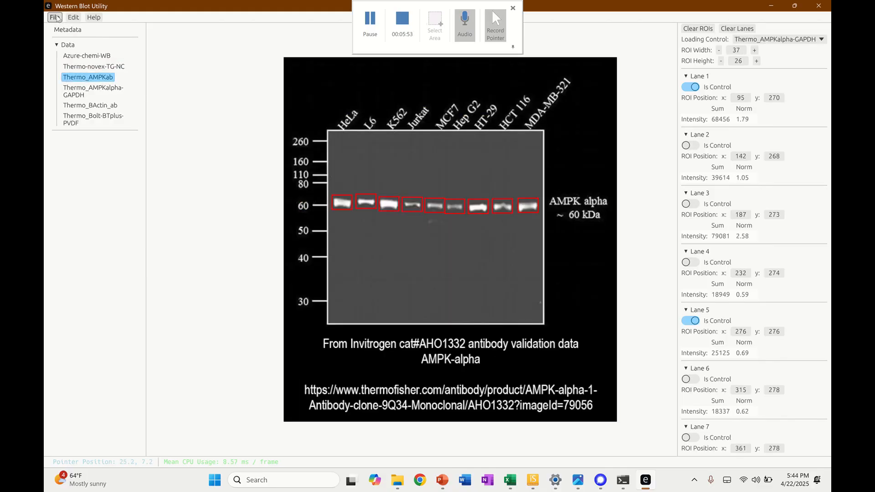
{"action": "left_click", "coordinate": [56, 17]}
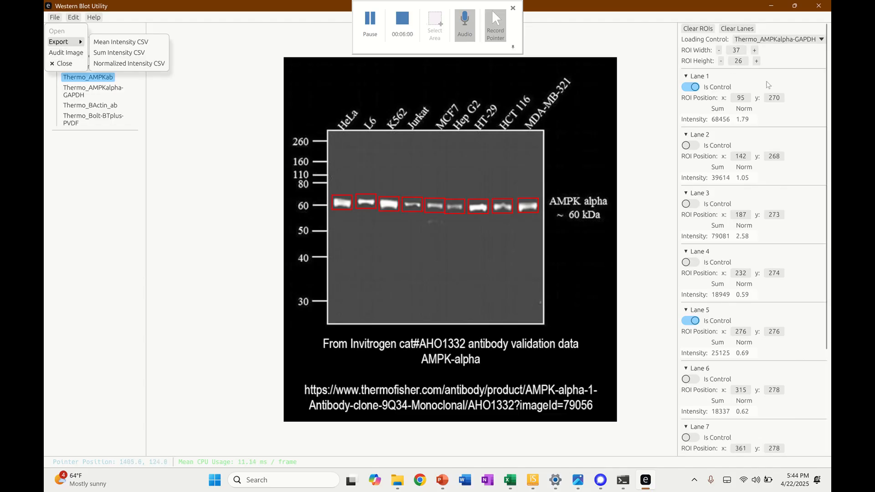
{"action": "left_click", "coordinate": [73, 56]}
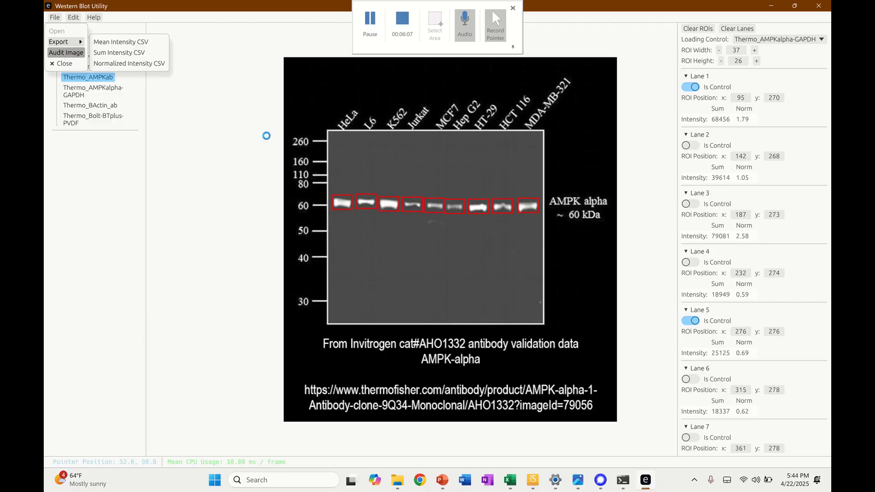
{"action": "left_click", "coordinate": [203, 163]}
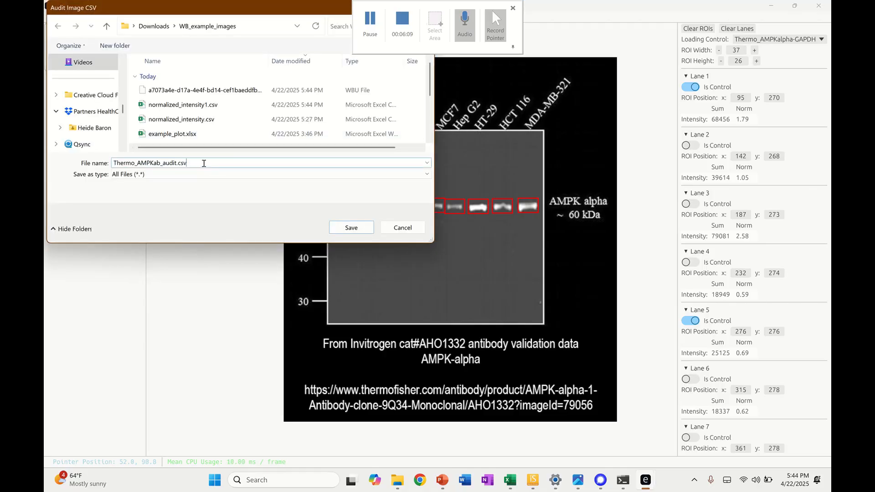
{"action": "left_click_drag", "start_coordinate": [114, 163], "coordinate": [181, 163]}
{"action": "left_click", "coordinate": [229, 163]}
{"action": "left_click", "coordinate": [351, 228]}
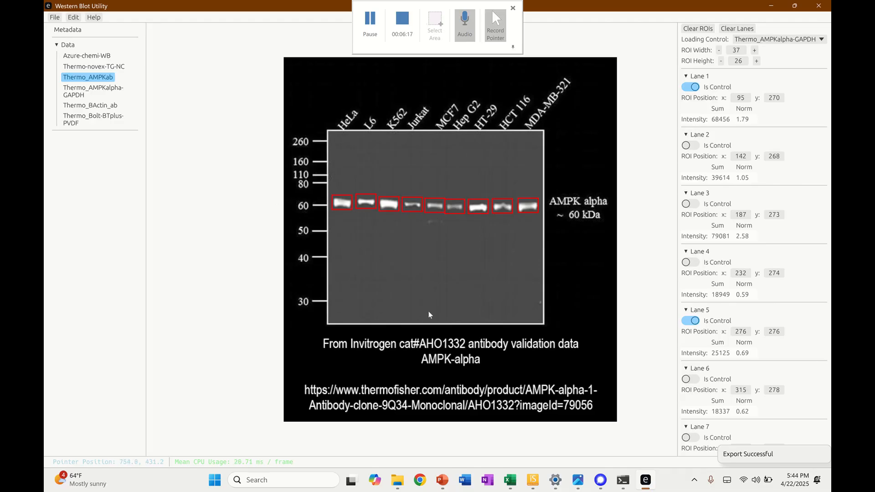
Open normalized_intensity1.csv in Excel from the WB_example_images folder and widen the Thermo-novex-TG-NC column
{"action": "left_click", "coordinate": [397, 480]}
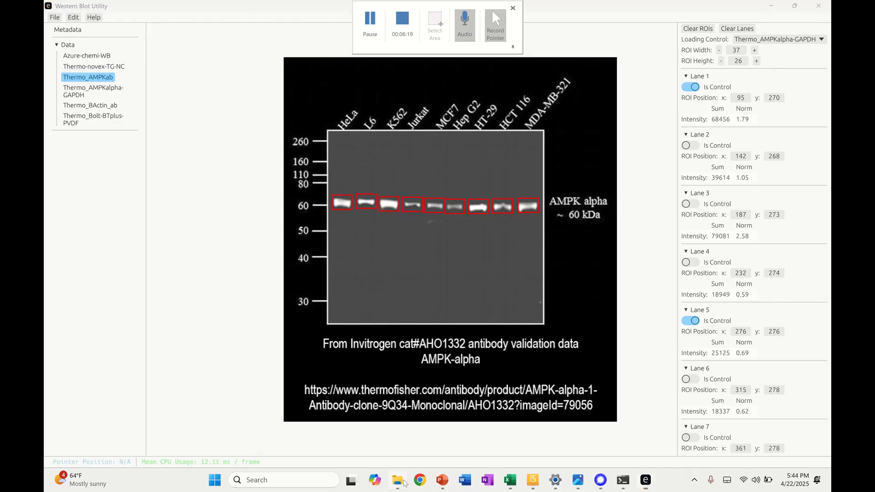
{"action": "double_click", "coordinate": [445, 144]}
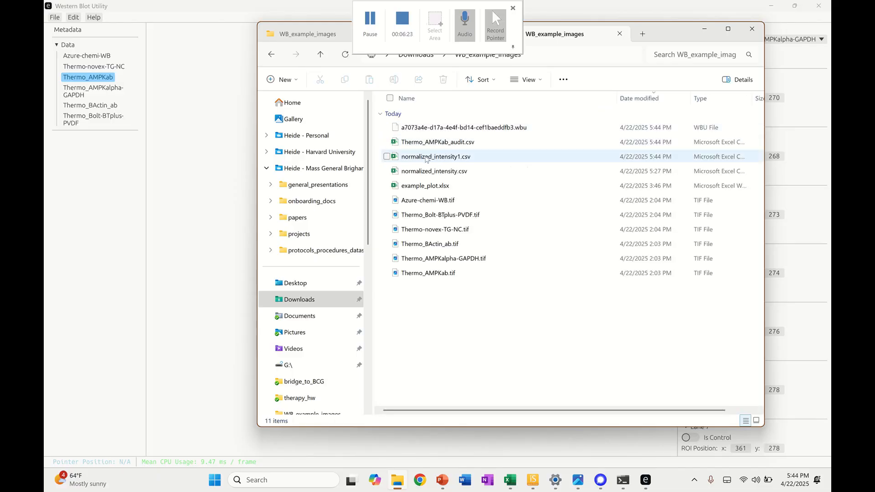
{"action": "left_click", "coordinate": [426, 159]}
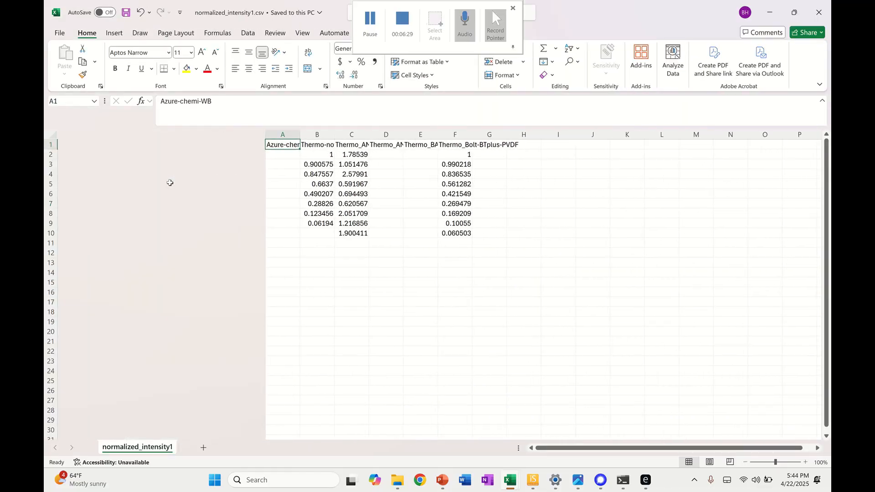
{"action": "left_click_drag", "start_coordinate": [126, 133], "coordinate": [151, 133]}
{"action": "left_click", "coordinate": [139, 143]}
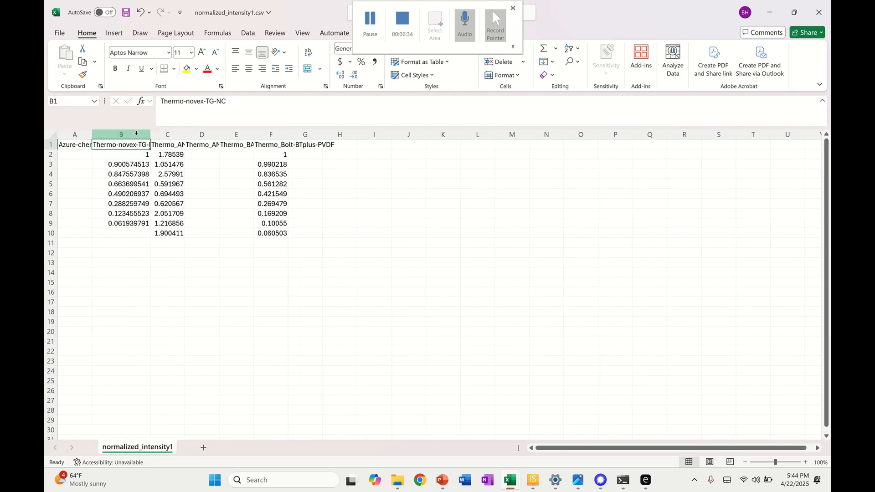
Examine the normalized intensities in each blot image's column of normalized_intensity1.csv, including the columns without values
{"action": "left_click", "coordinate": [134, 133]}
{"action": "left_click", "coordinate": [129, 155]}
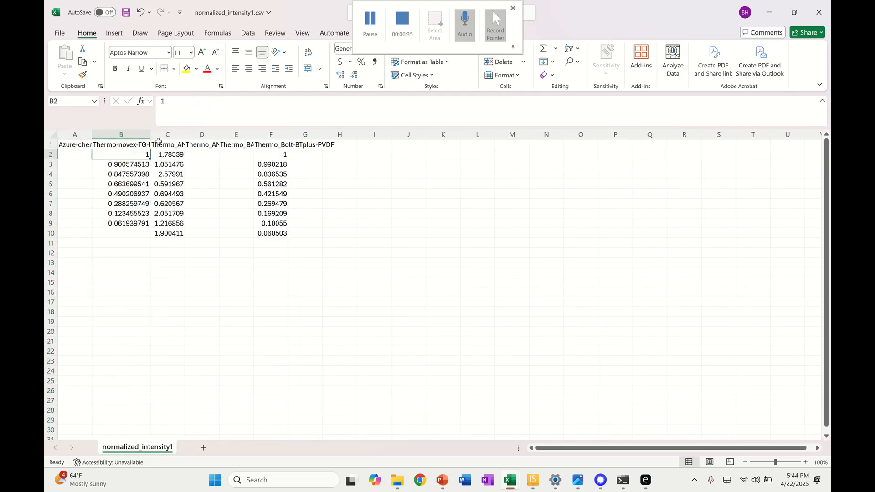
{"action": "left_click", "coordinate": [286, 133]}
{"action": "left_click", "coordinate": [172, 134]}
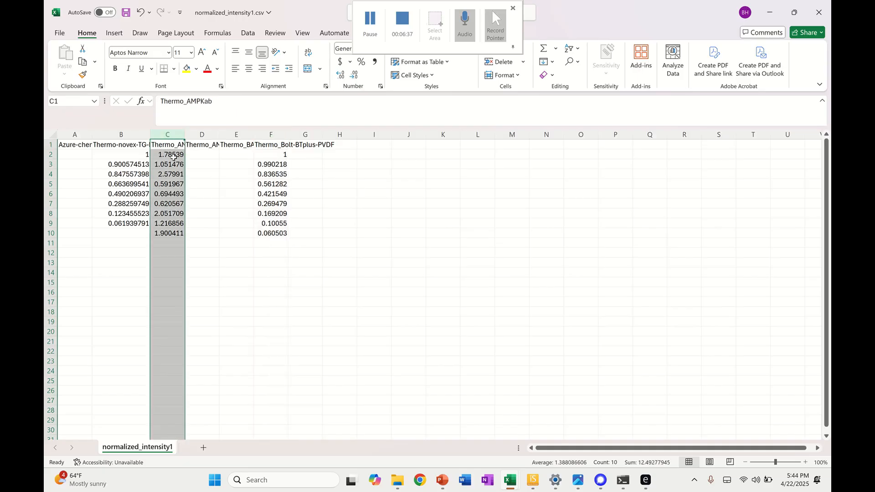
{"action": "left_click_drag", "start_coordinate": [174, 156], "coordinate": [172, 233]}
{"action": "left_click", "coordinate": [169, 282]}
{"action": "left_click", "coordinate": [74, 136]}
{"action": "left_click", "coordinate": [202, 135]}
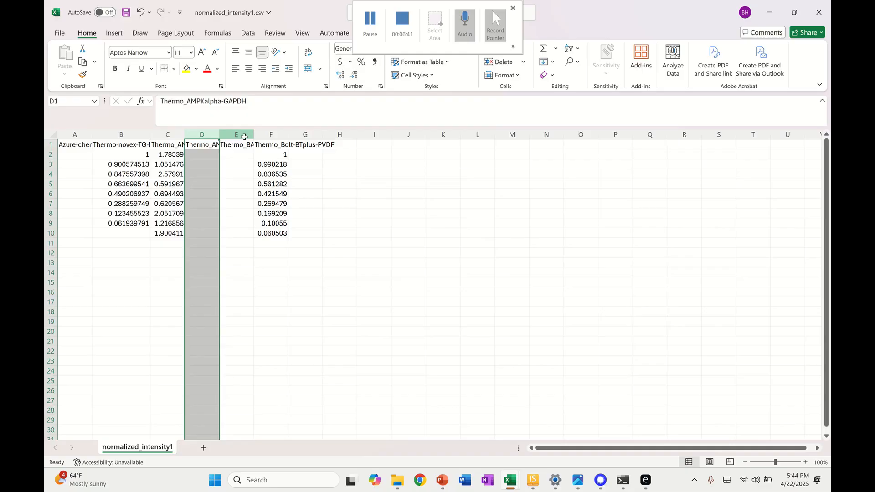
{"action": "left_click", "coordinate": [236, 134]}
{"action": "left_click", "coordinate": [310, 134]}
{"action": "left_click", "coordinate": [342, 195]}
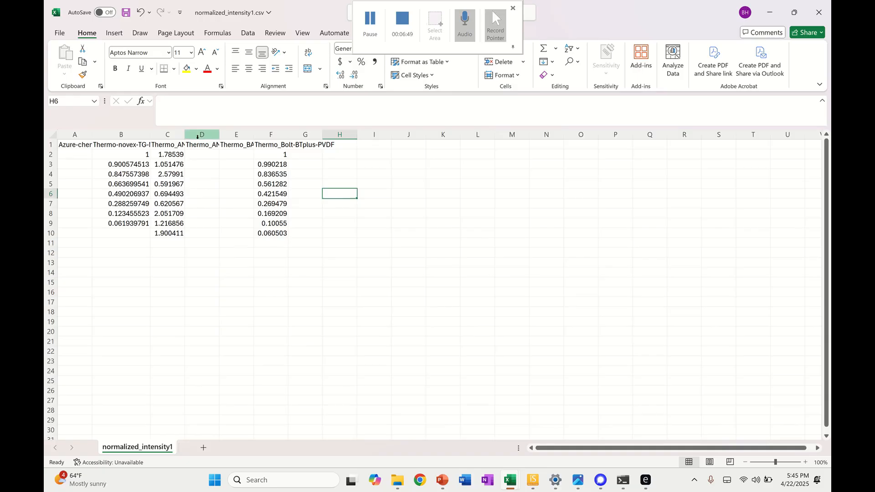
Widen the Thermo_AMPKab column and insert a 2-D clustered column chart of its values in C2:C10
{"action": "left_click_drag", "start_coordinate": [184, 135], "coordinate": [197, 135]}
{"action": "left_click", "coordinate": [184, 155]}
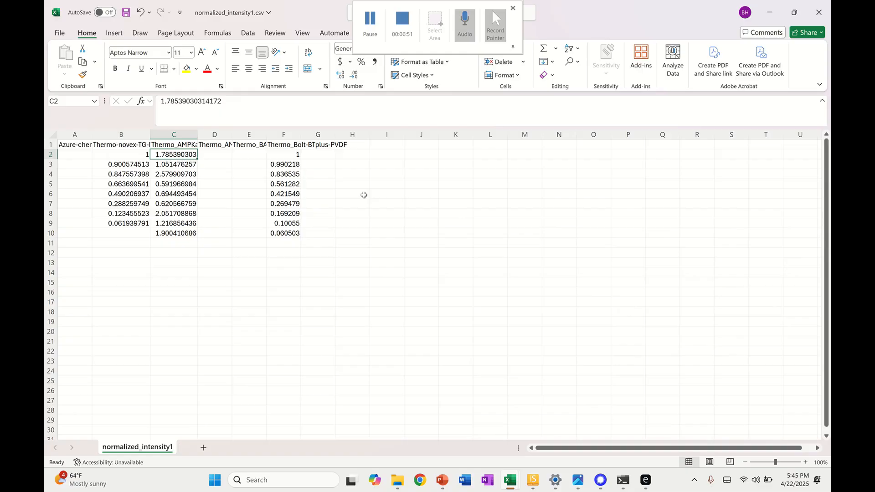
{"action": "left_click_drag", "start_coordinate": [184, 154], "coordinate": [182, 233]}
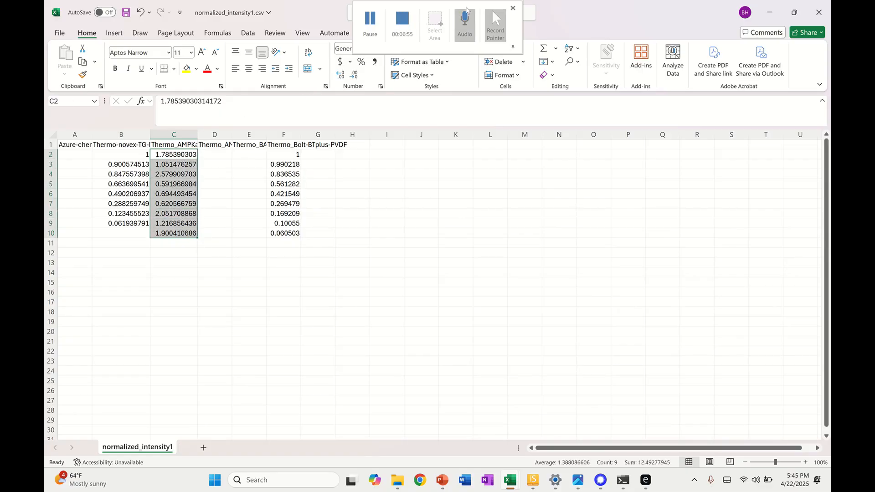
{"action": "left_click", "coordinate": [474, 9]}
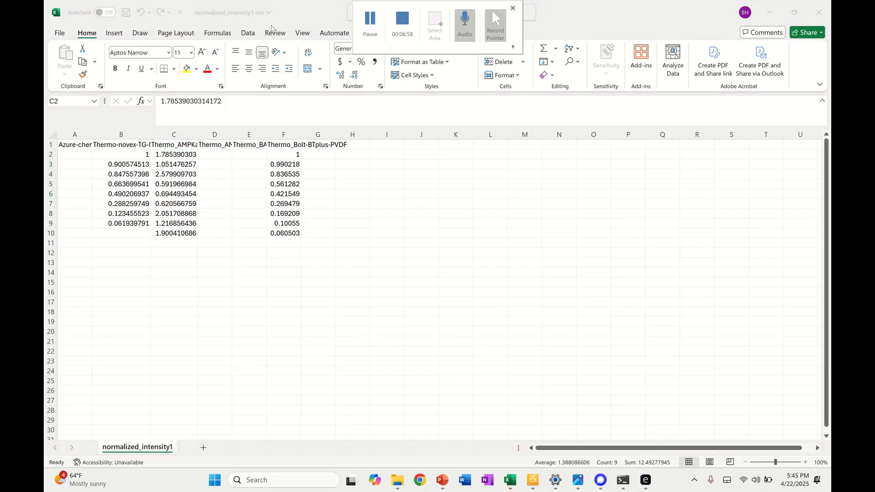
{"action": "left_click", "coordinate": [114, 33]}
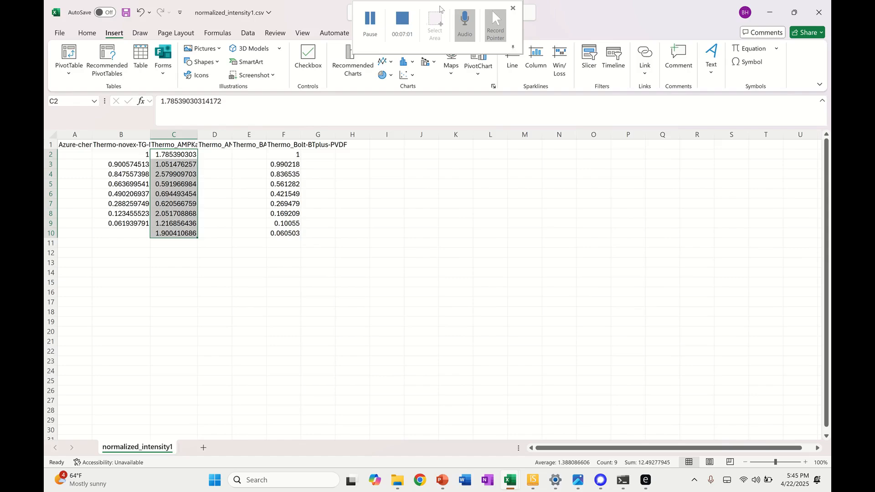
{"action": "left_click_drag", "start_coordinate": [600, 9], "coordinate": [621, 64]}
{"action": "left_click", "coordinate": [469, 110]}
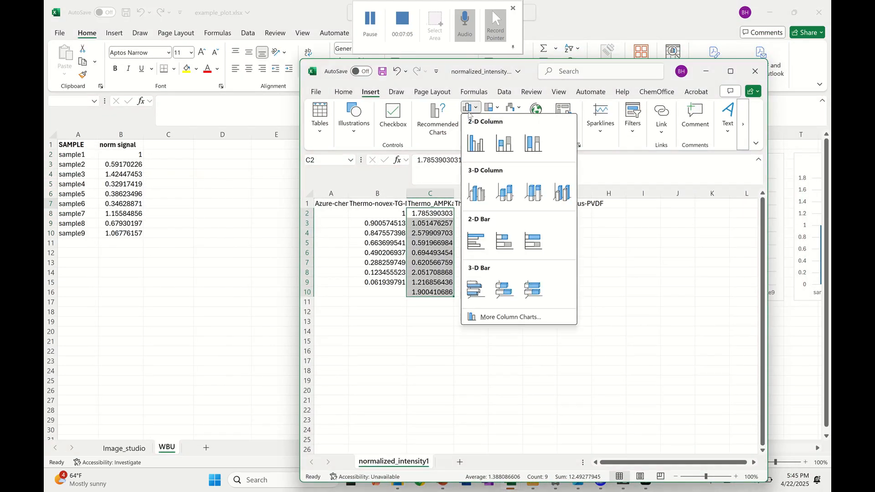
{"action": "left_click", "coordinate": [475, 142]}
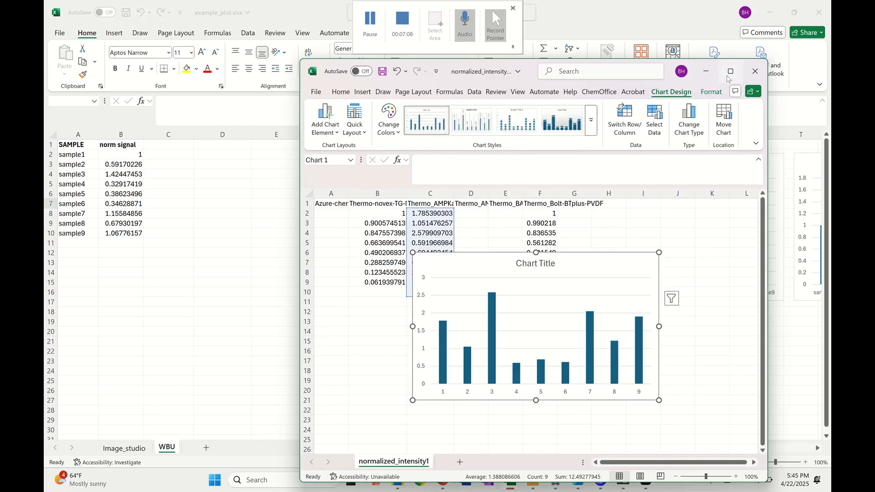
Maximize the workbook window and move the chart to the empty cells beside the data, around columns K to R
{"action": "left_click", "coordinate": [730, 72]}
{"action": "left_click_drag", "start_coordinate": [492, 177], "coordinate": [564, 145]}
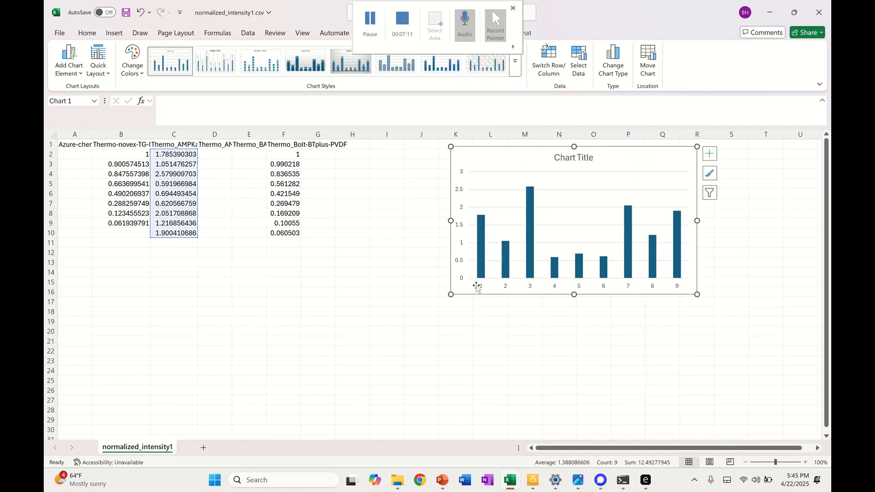
{"action": "left_click", "coordinate": [327, 243]}
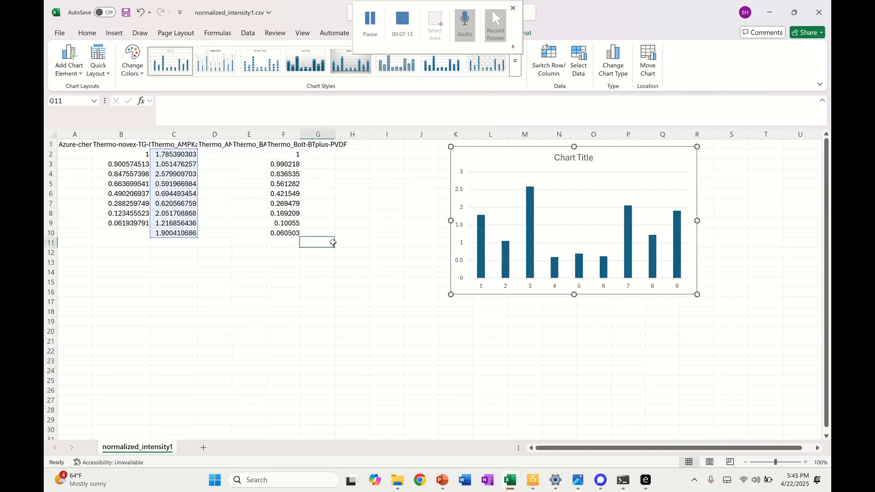
{"action": "left_click", "coordinate": [405, 184]}
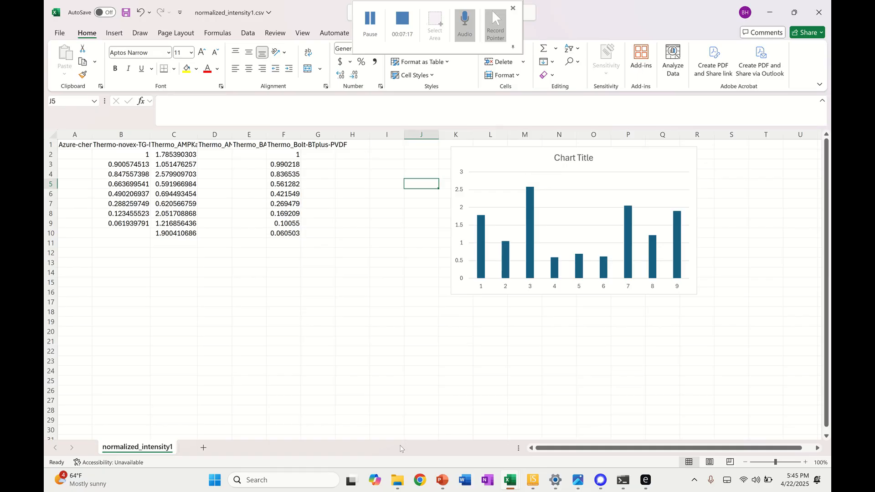
Open Thermo_AMPKab_audit.csv in Excel from the WB_example_images folder
{"action": "mouse_move", "coordinate": [396, 479]}
{"action": "left_click", "coordinate": [396, 479]}
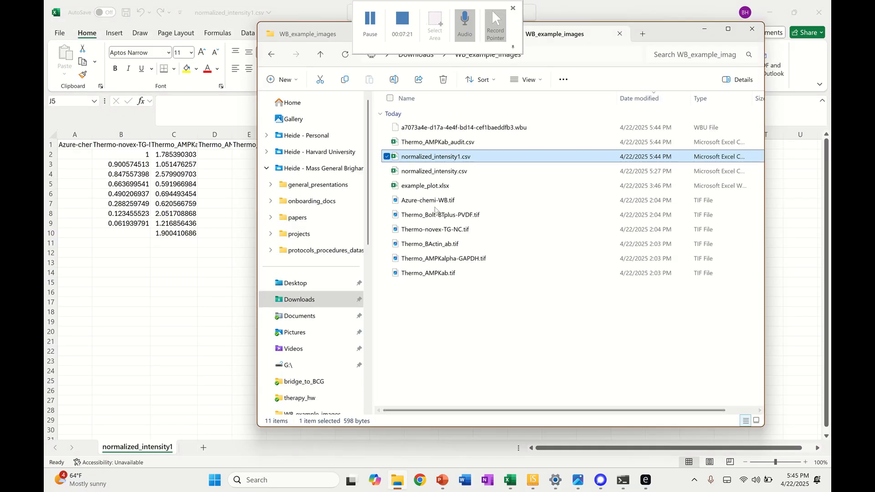
{"action": "left_click", "coordinate": [436, 143]}
{"action": "key", "text": "Return"}
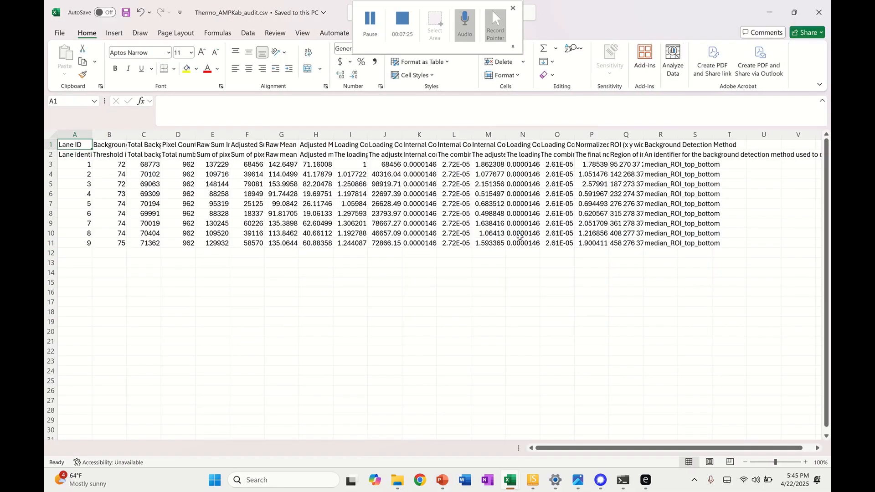
{"action": "left_click", "coordinate": [489, 361]}
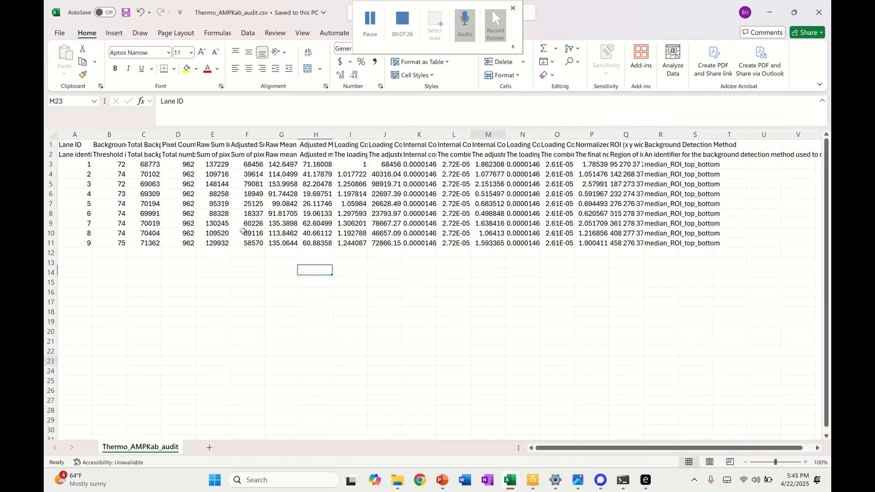
Examine the audit file's header row and the row 2 descriptions from Lane ID to the raw summed intensity
{"action": "left_click", "coordinate": [51, 144]}
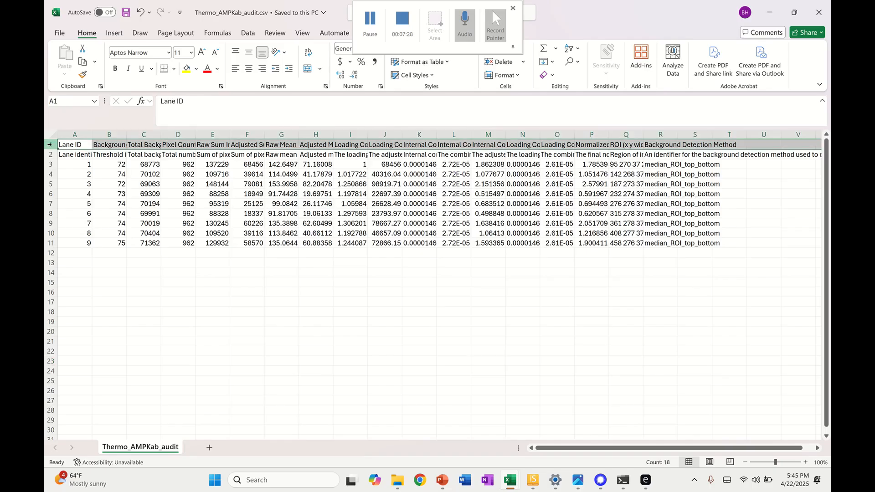
{"action": "left_click", "coordinate": [75, 144]}
{"action": "left_click", "coordinate": [139, 146]}
{"action": "left_click", "coordinate": [79, 154]}
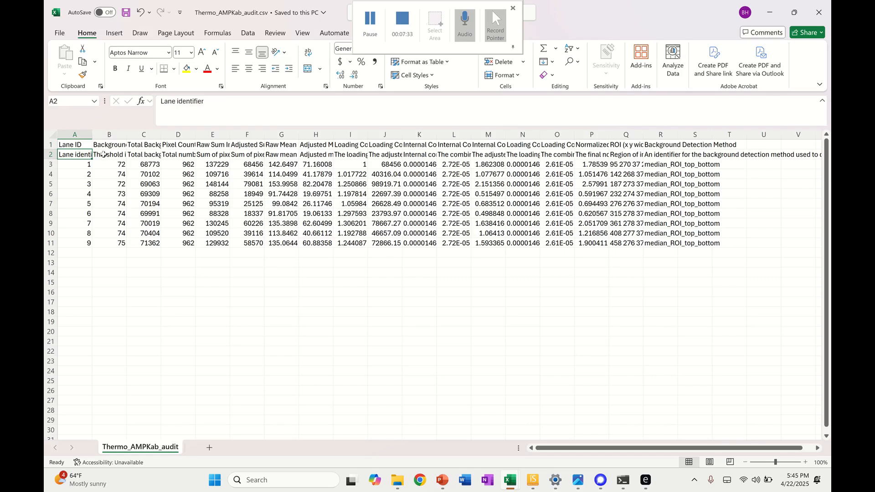
{"action": "left_click", "coordinate": [104, 154]}
{"action": "left_click", "coordinate": [145, 155]}
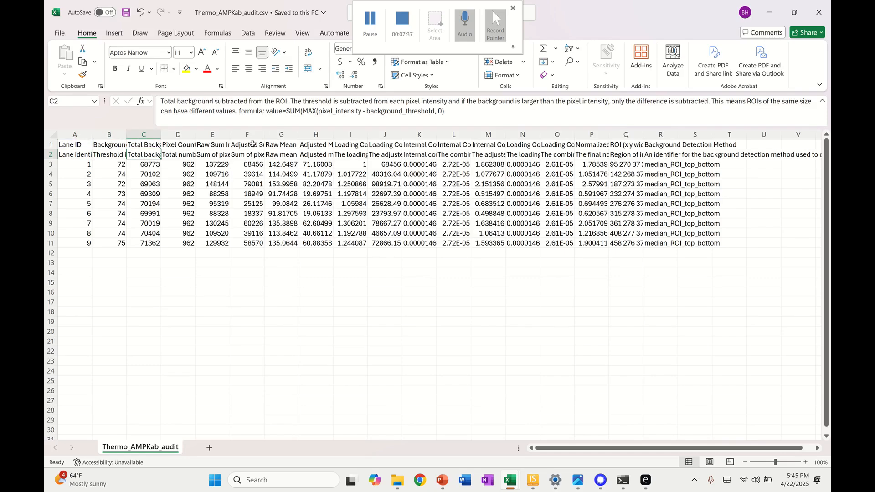
{"action": "left_click", "coordinate": [180, 155]}
{"action": "left_click", "coordinate": [212, 155]}
{"action": "left_click", "coordinate": [209, 290]}
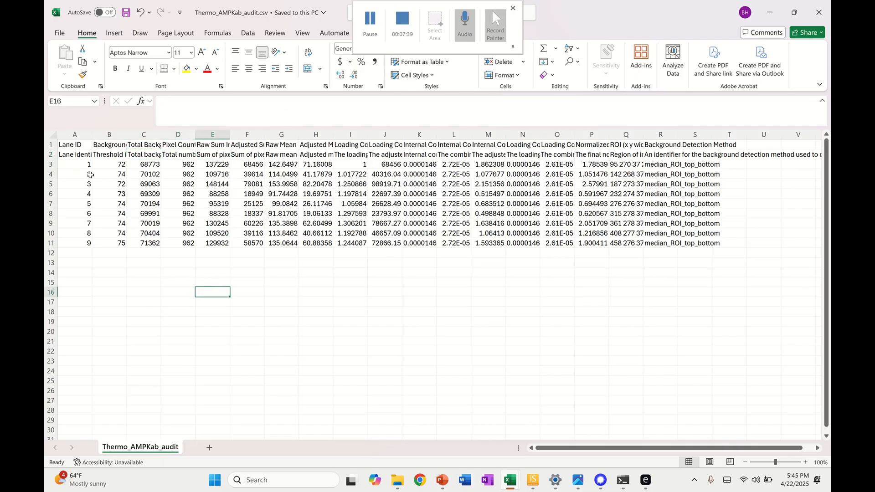
Examine lane 1's audit values from the lane ID to the raw mean intensity
{"action": "left_click", "coordinate": [83, 164]}
{"action": "left_click", "coordinate": [110, 167]}
{"action": "left_click", "coordinate": [144, 165]}
{"action": "left_click", "coordinate": [182, 166]}
{"action": "left_click", "coordinate": [206, 165]}
{"action": "left_click", "coordinate": [255, 162]}
{"action": "left_click", "coordinate": [285, 163]}
Read the row 2 descriptions of the raw mean, adjusted mean, loading control and internal control columns
{"action": "left_click", "coordinate": [290, 155]}
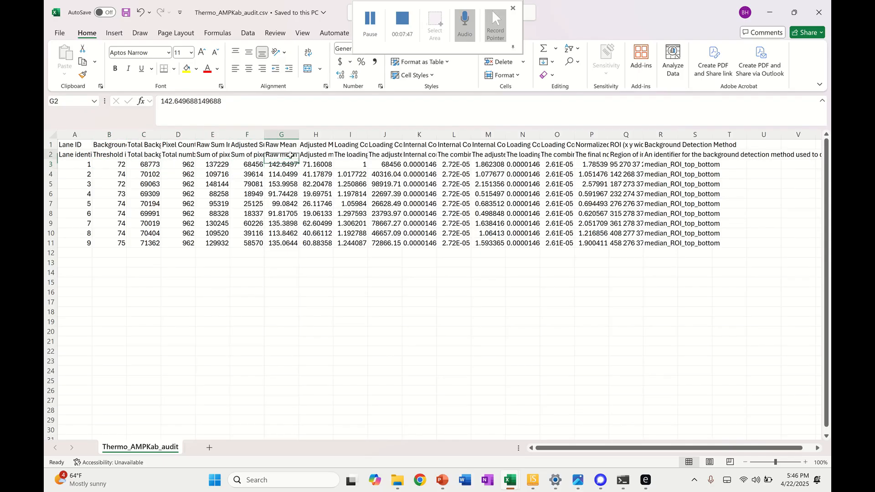
{"action": "left_click", "coordinate": [290, 165]}
{"action": "left_click", "coordinate": [326, 153]}
{"action": "left_click", "coordinate": [345, 154]}
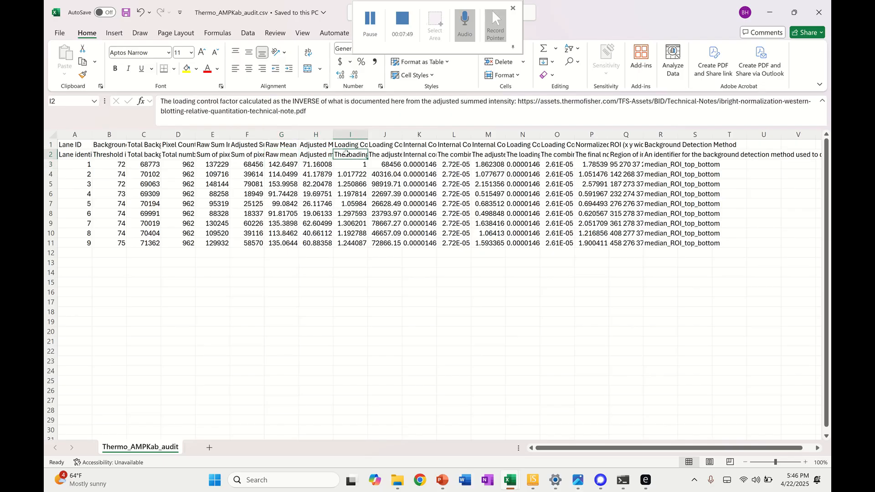
{"action": "left_click", "coordinate": [391, 154]}
{"action": "left_click", "coordinate": [417, 156]}
{"action": "left_click", "coordinate": [660, 299]}
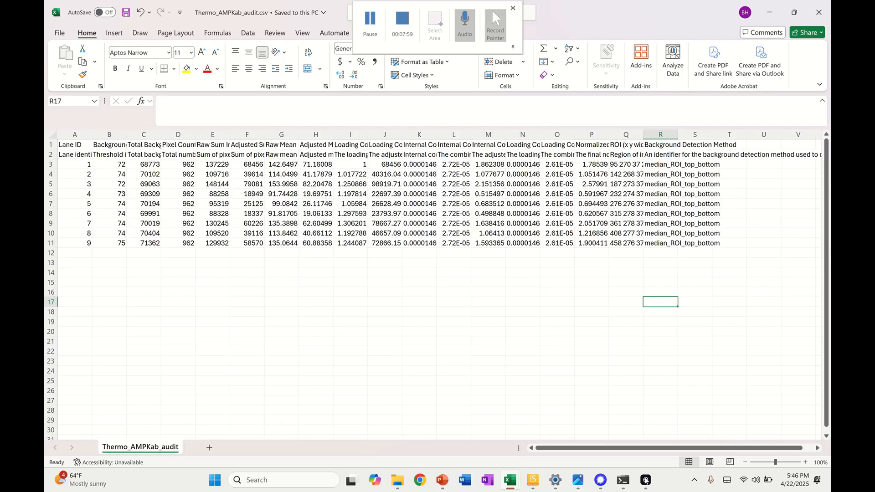
Switch to Western Blot Utility and display its help options
{"action": "left_click", "coordinate": [645, 480]}
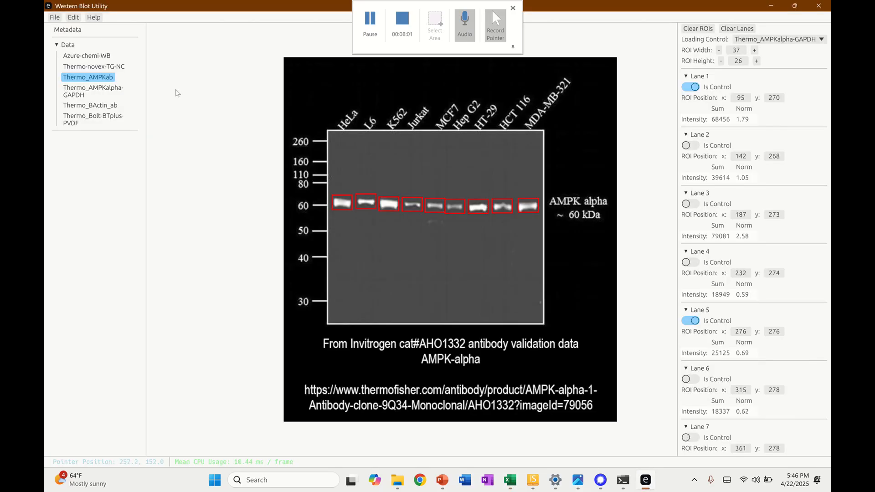
{"action": "left_click", "coordinate": [94, 17]}
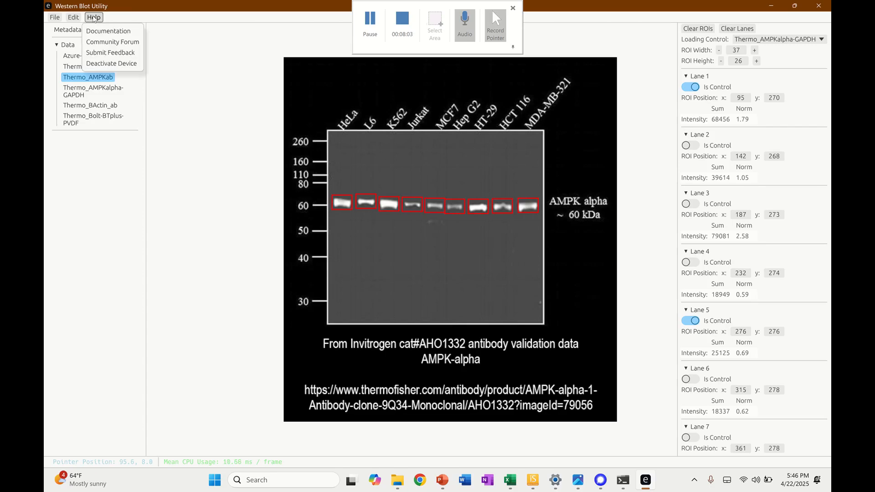